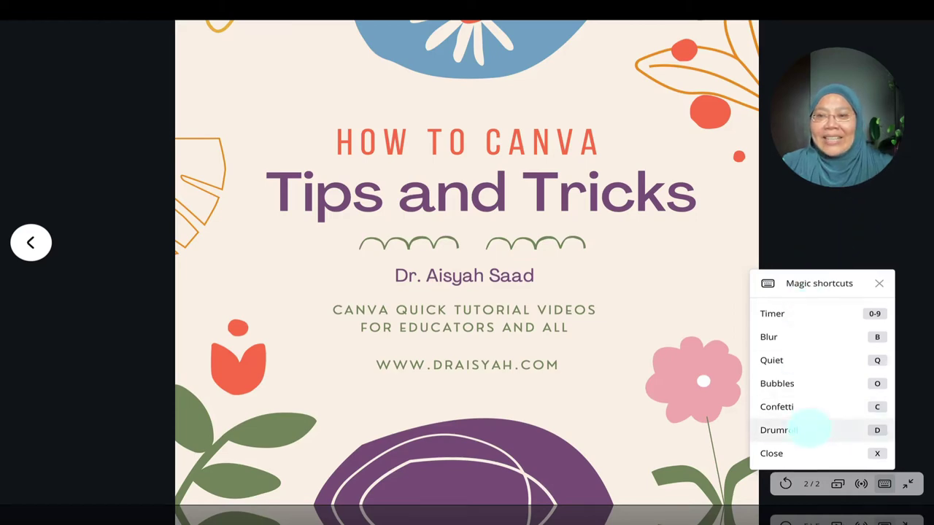
Step: Play the Drumroll shortcut over the slide, then exit the full-screen presentation
click(810, 430)
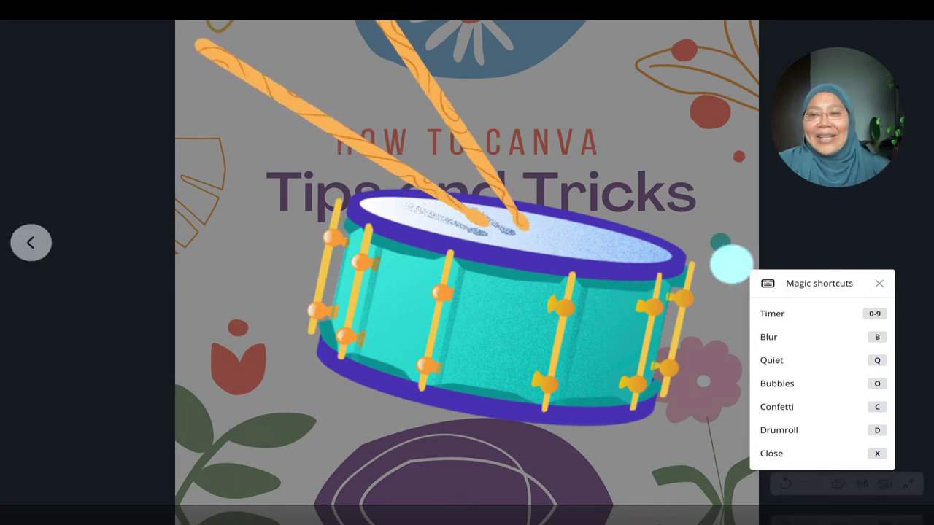
click(880, 454)
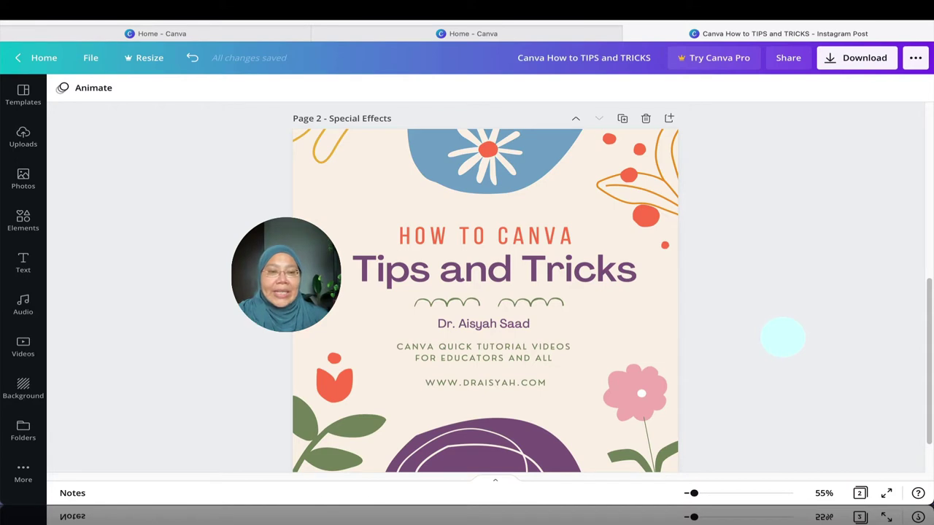
click(802, 335)
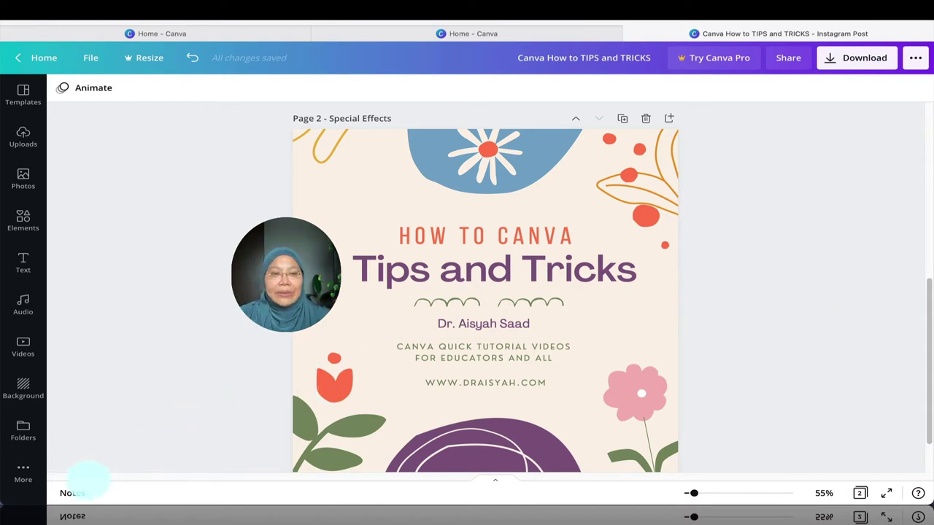
click(79, 492)
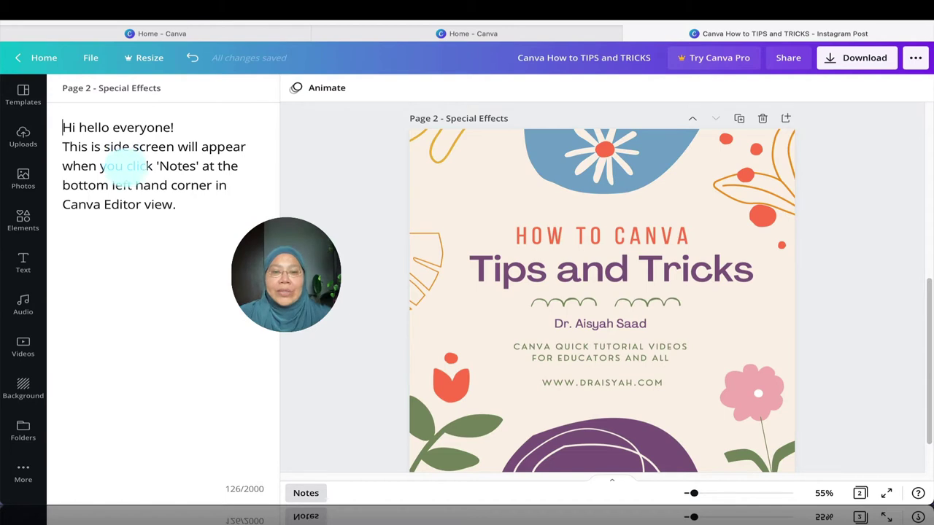
click(308, 492)
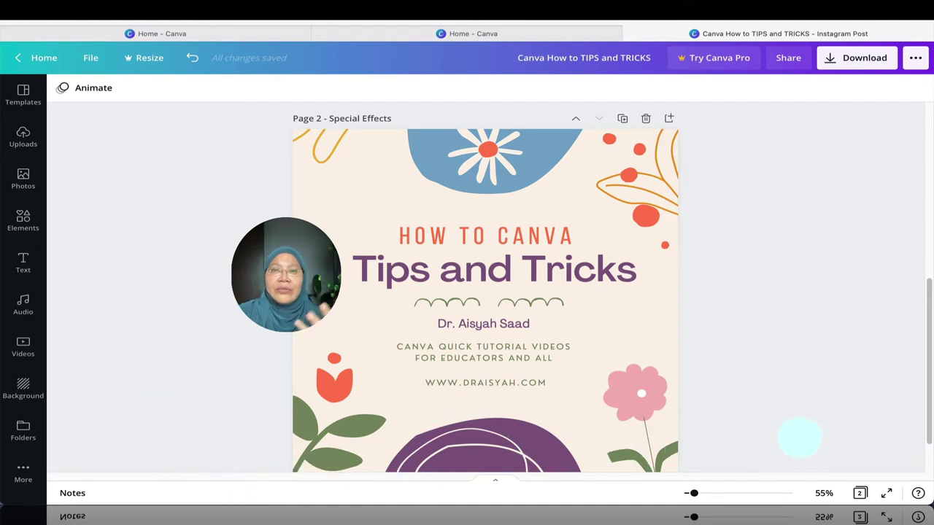
click(860, 493)
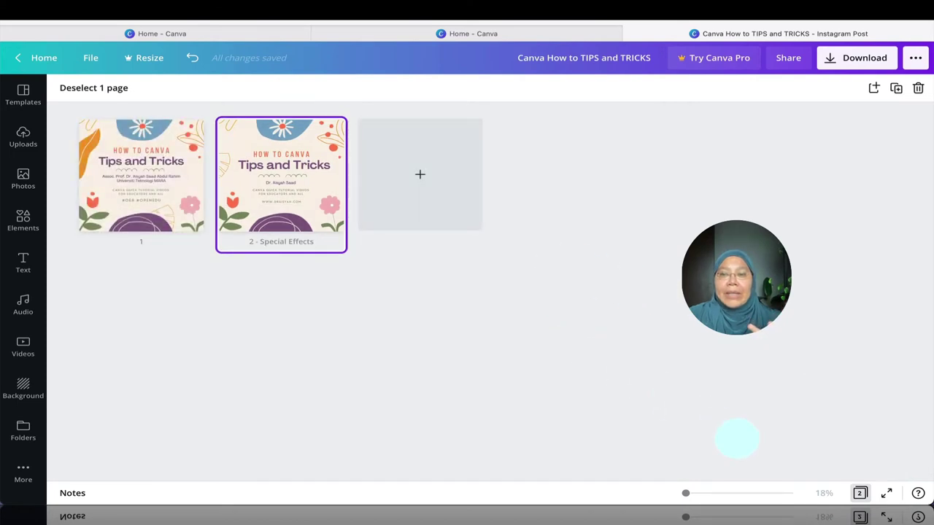
click(860, 493)
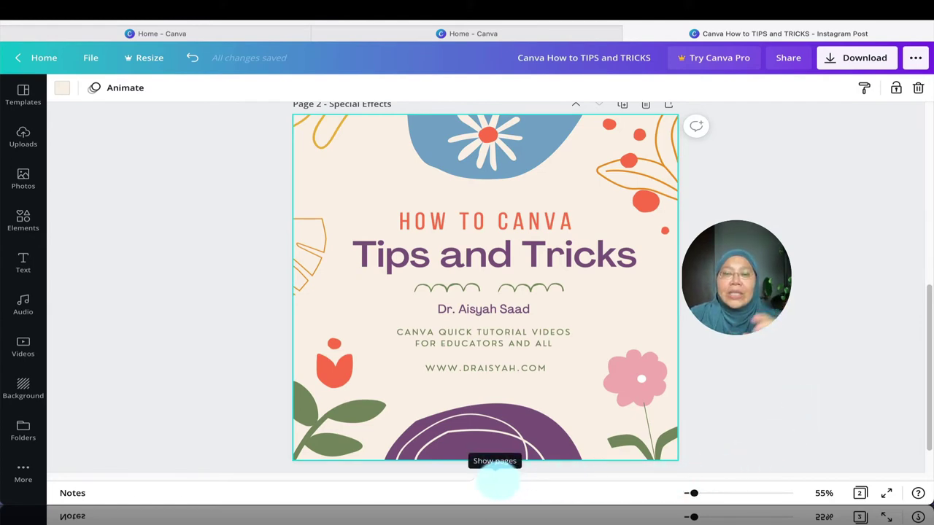
click(497, 478)
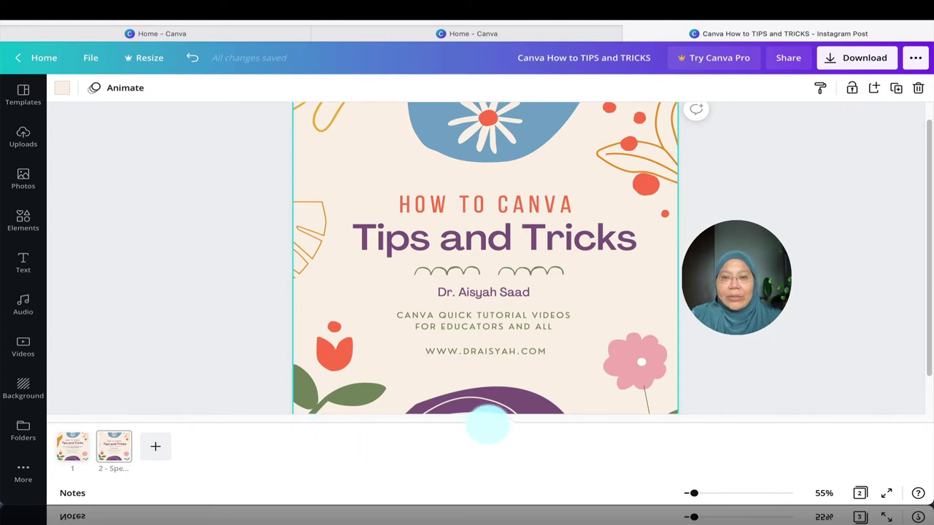
click(489, 421)
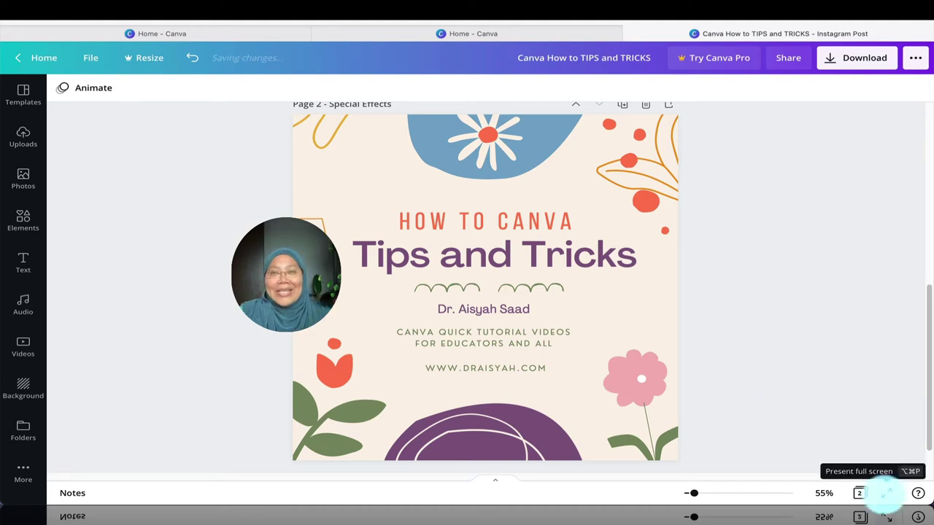
Step: Start presenting the 'How to Canva Tips and Tricks' slide full screen
click(886, 495)
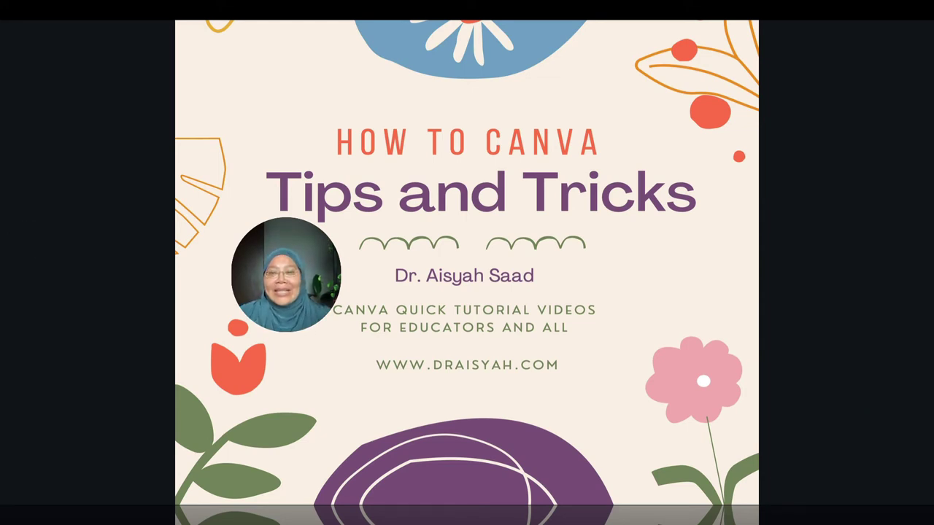
mouse_move(811, 389)
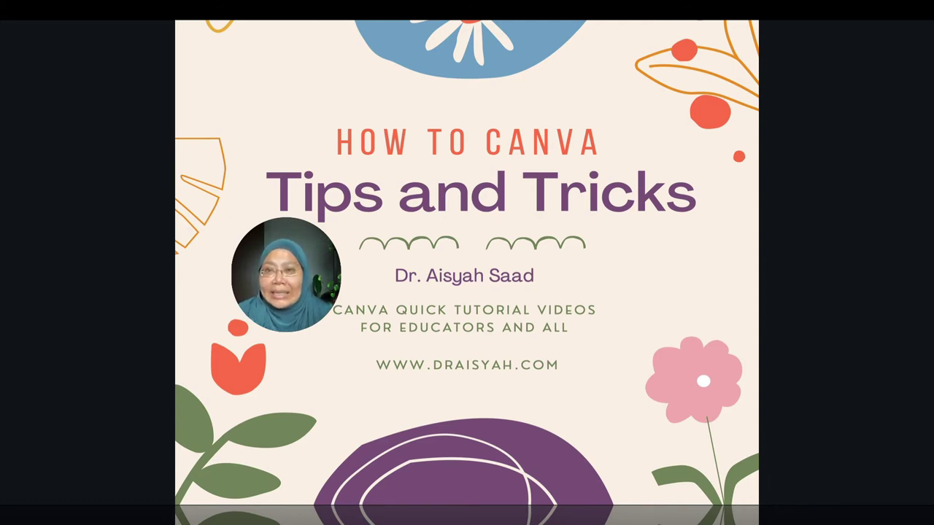
mouse_move(886, 474)
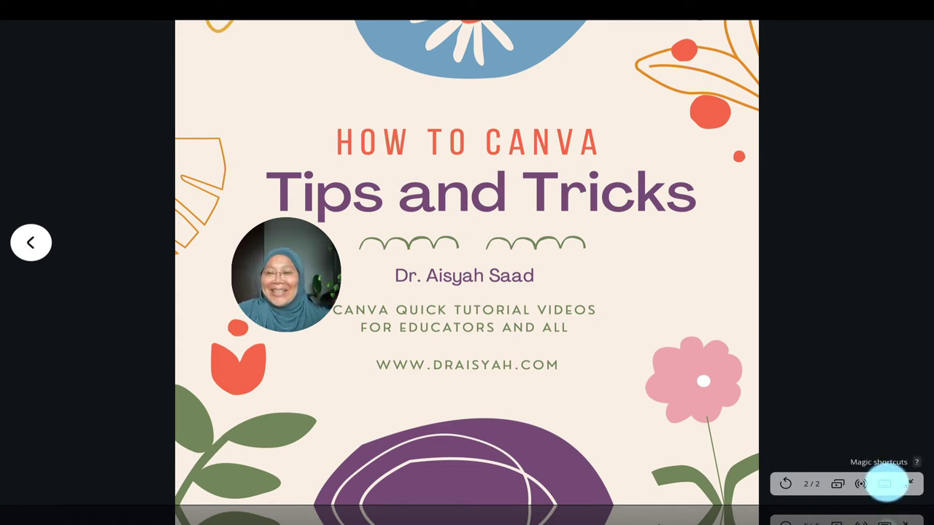
Step: Bring up the Magic shortcuts list and press D to play the drumroll
click(885, 483)
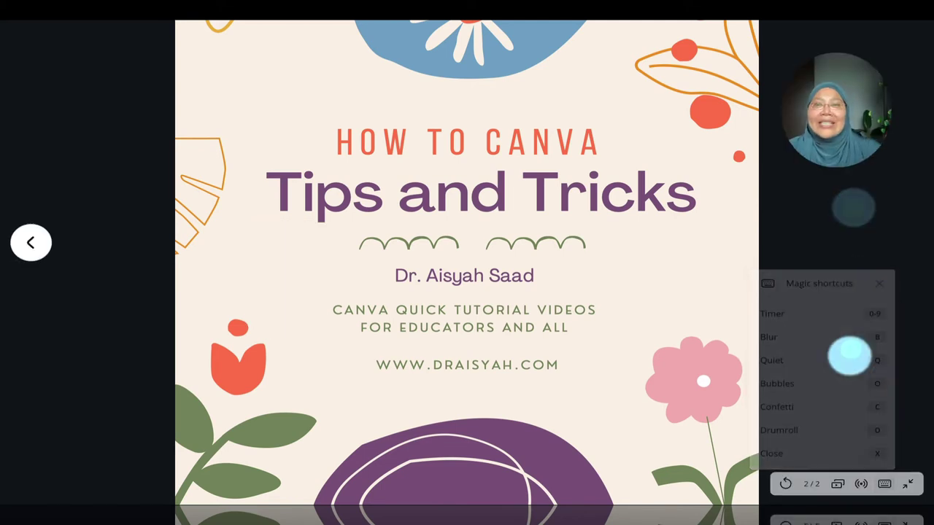
key(d)
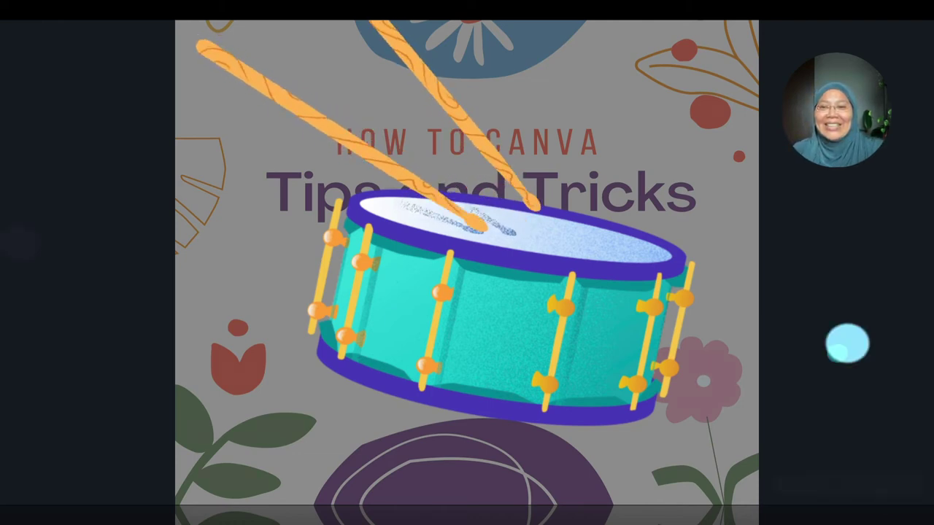
mouse_move(857, 308)
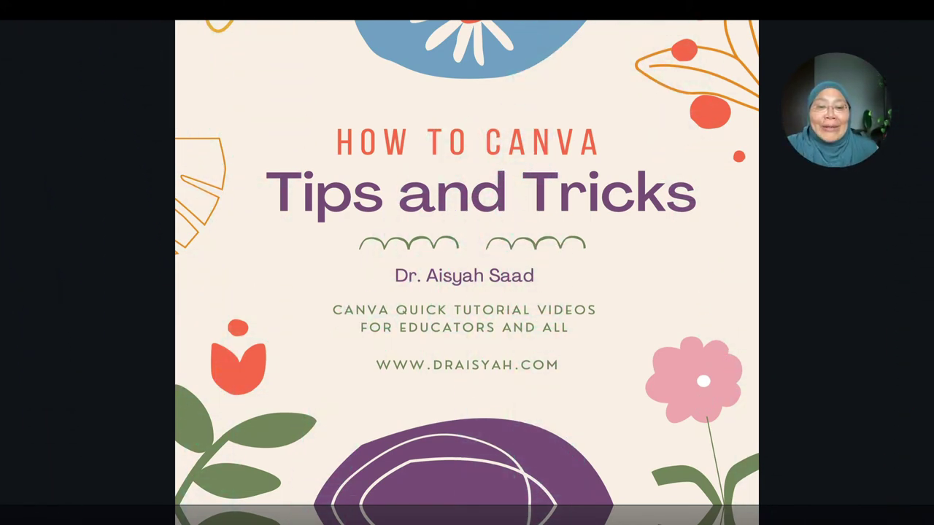
Step: Trigger two bursts of confetti over the title slide with the C shortcut
key(c)
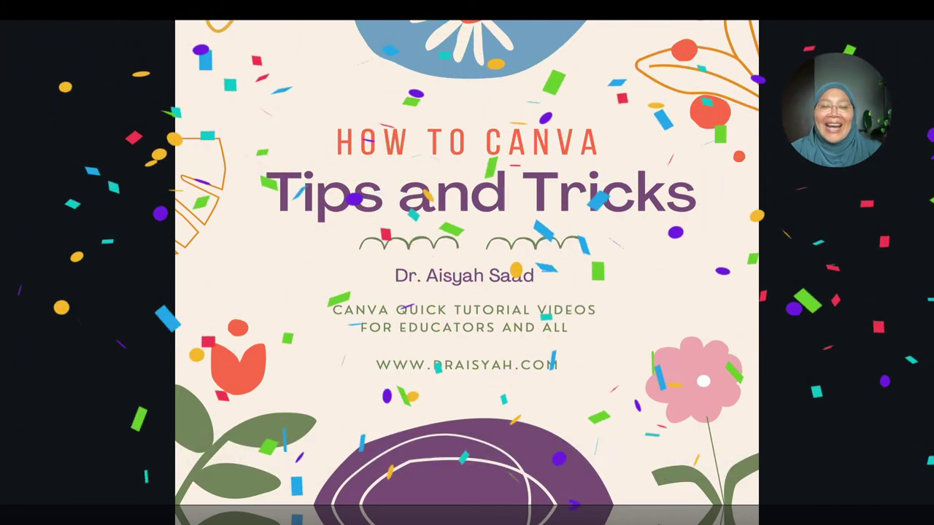
key(c)
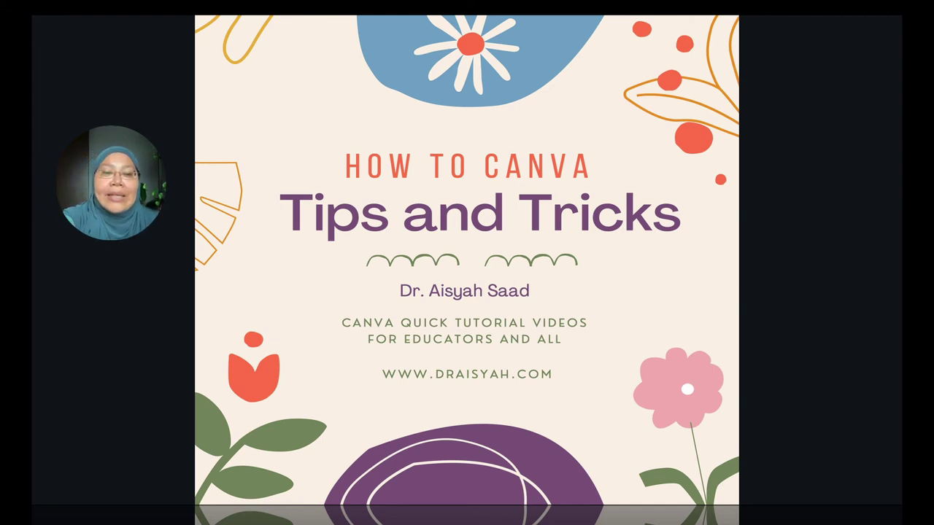
Step: Run and close a 2:00 timer, then reset, restart and dismiss a 5:00 timer
key(2)
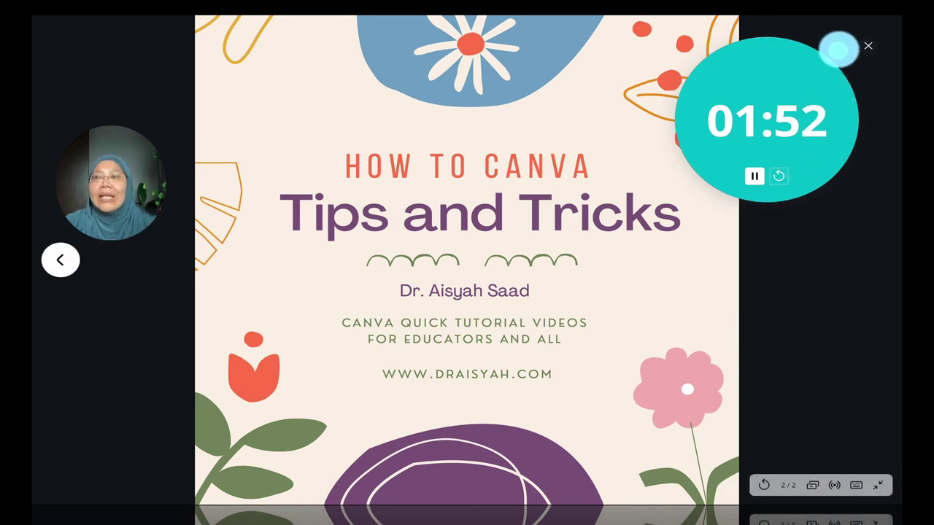
click(871, 46)
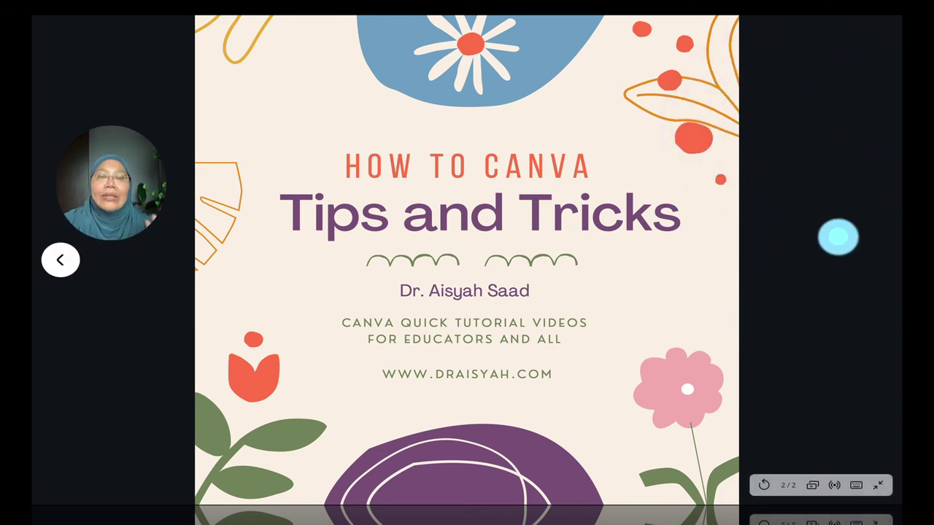
key(5)
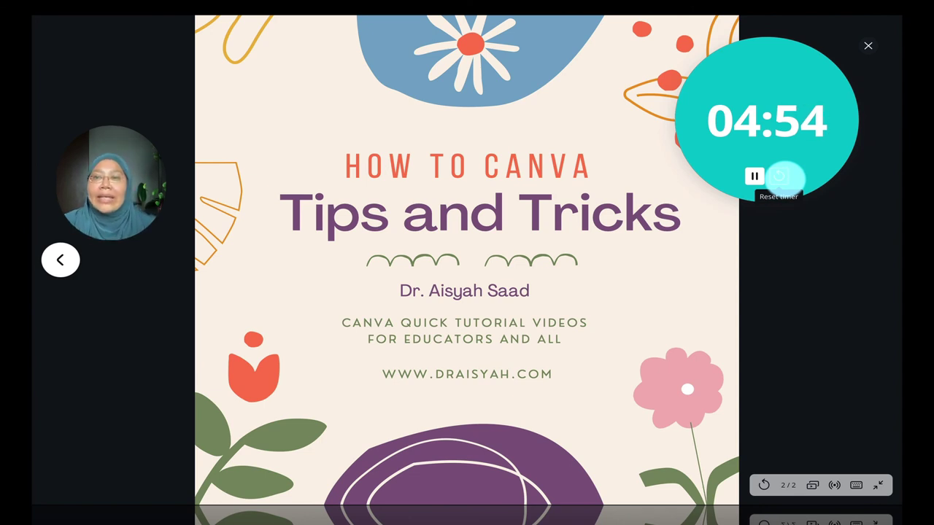
click(781, 177)
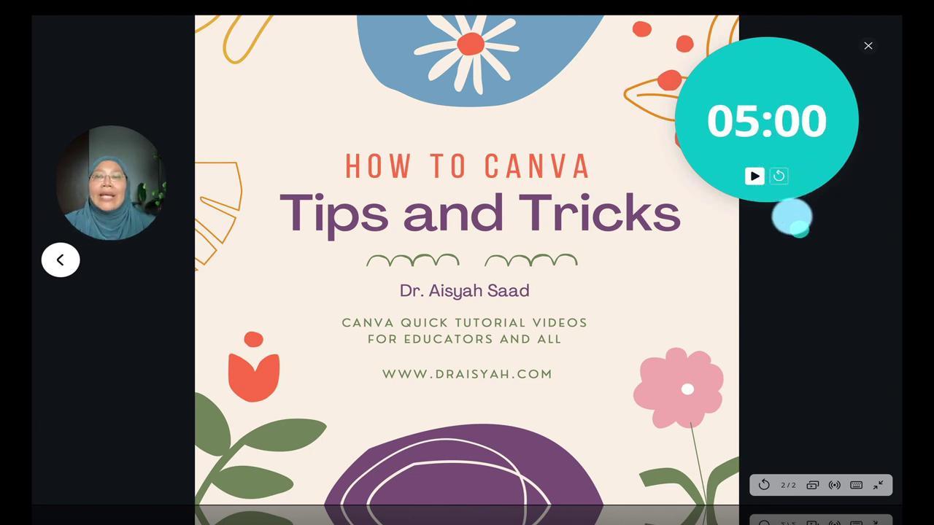
click(754, 176)
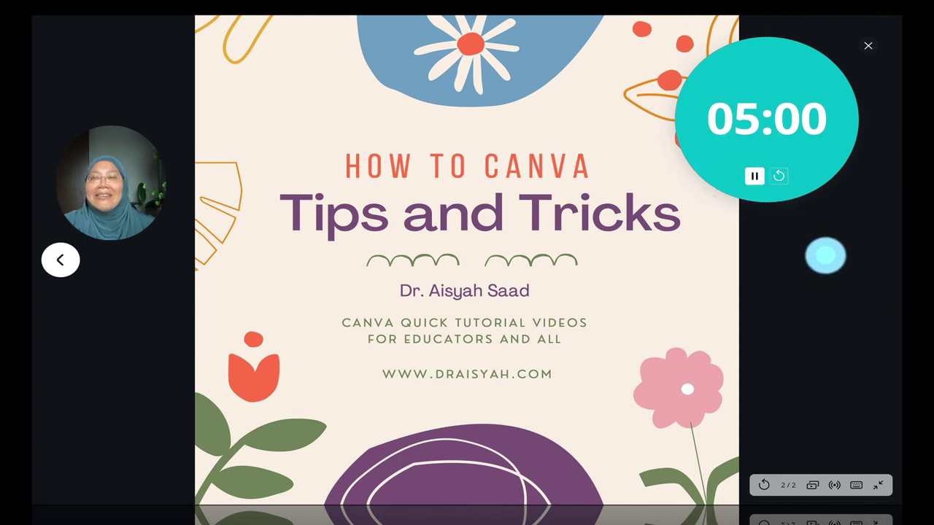
click(868, 45)
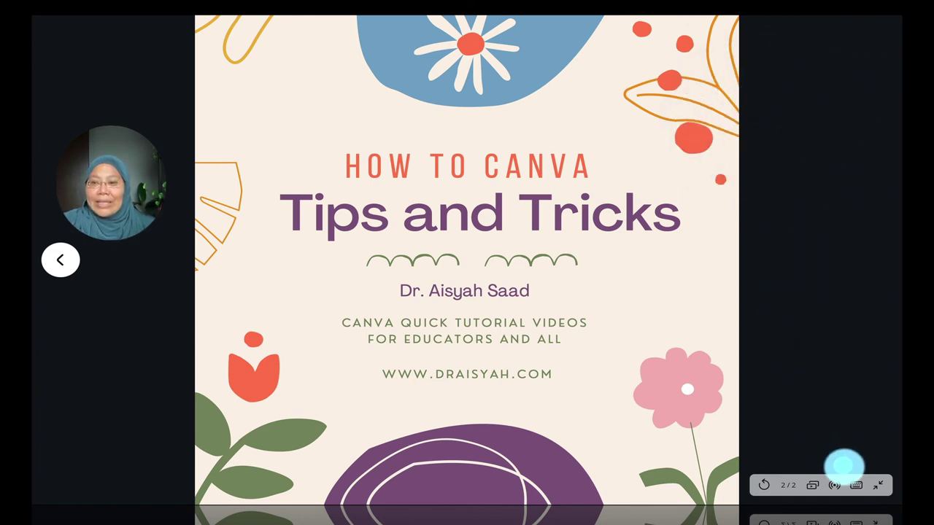
Step: Choose Drumroll from the Magic shortcuts list, then close the list
click(856, 485)
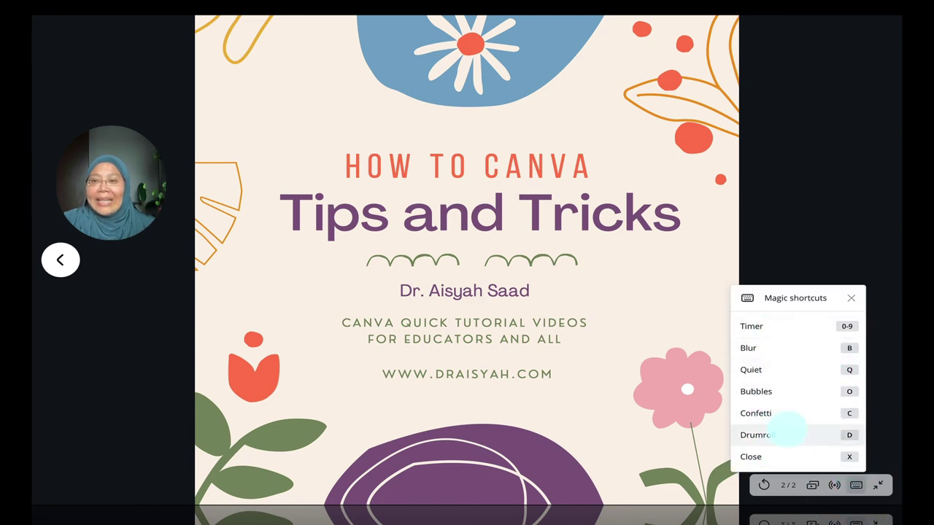
click(766, 435)
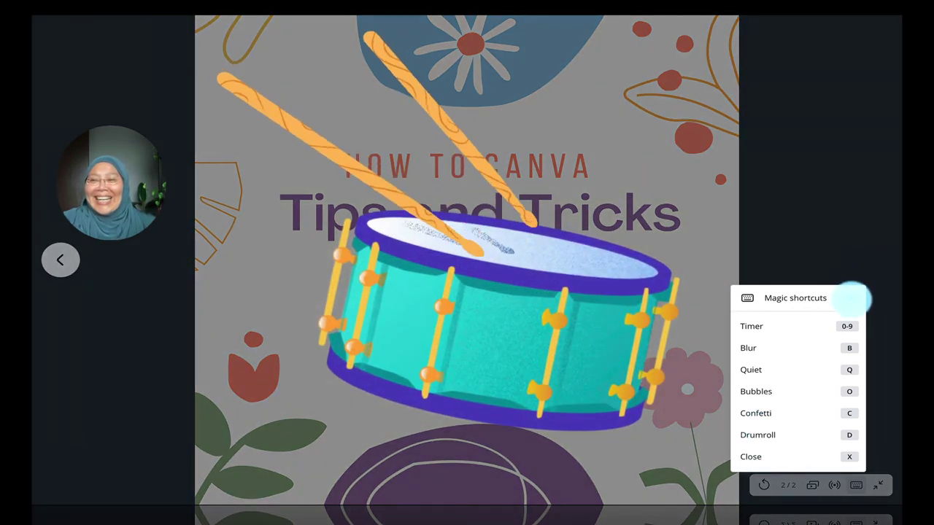
click(854, 296)
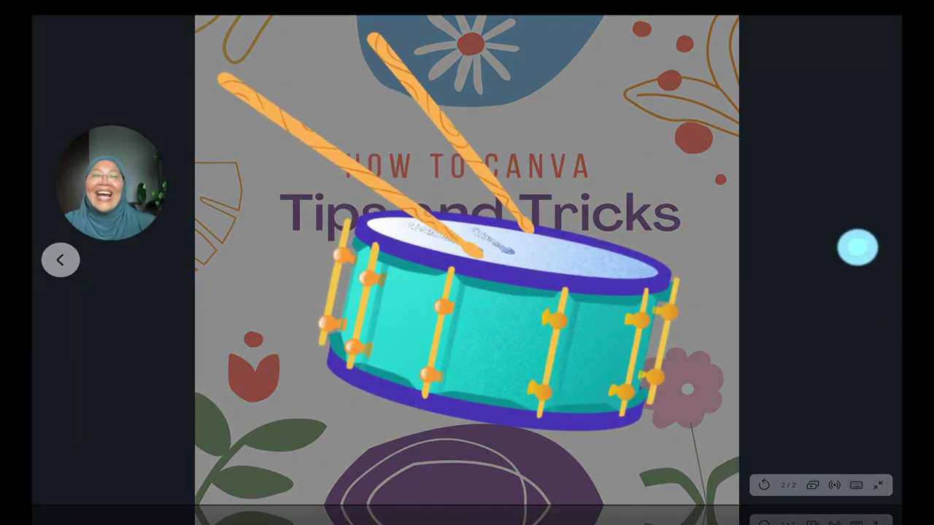